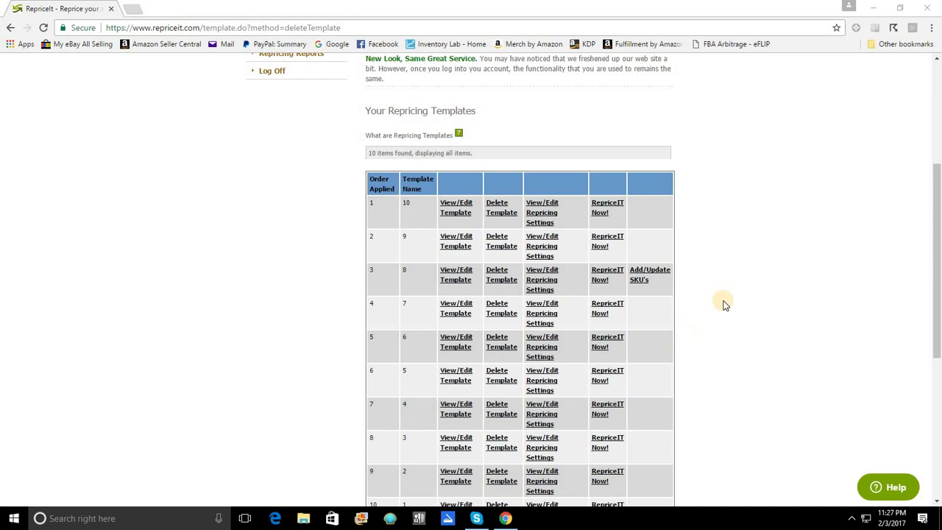
Create a new repricing template named CD that reprices only specifically assigned SKUs
{"action": "scroll", "coordinate": [725, 303], "scroll_direction": "down", "scroll_amount": 3}
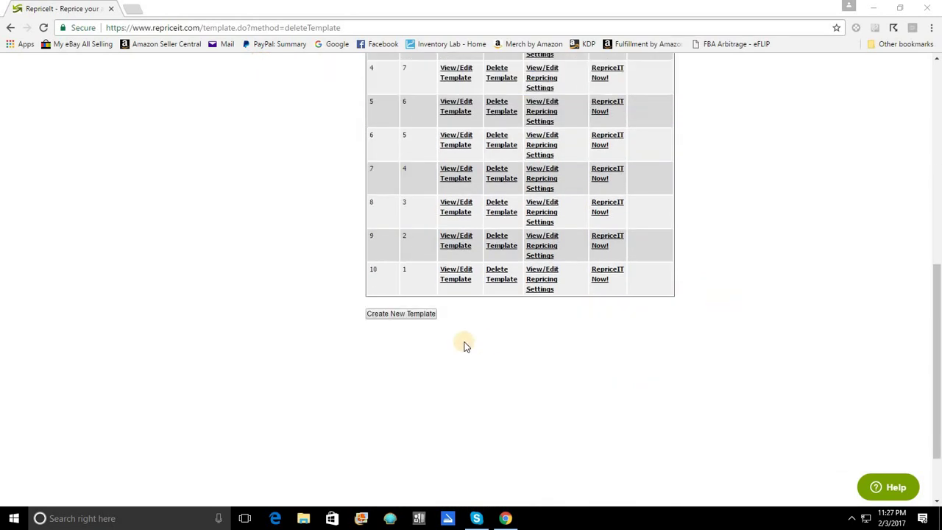
{"action": "left_click", "coordinate": [401, 314]}
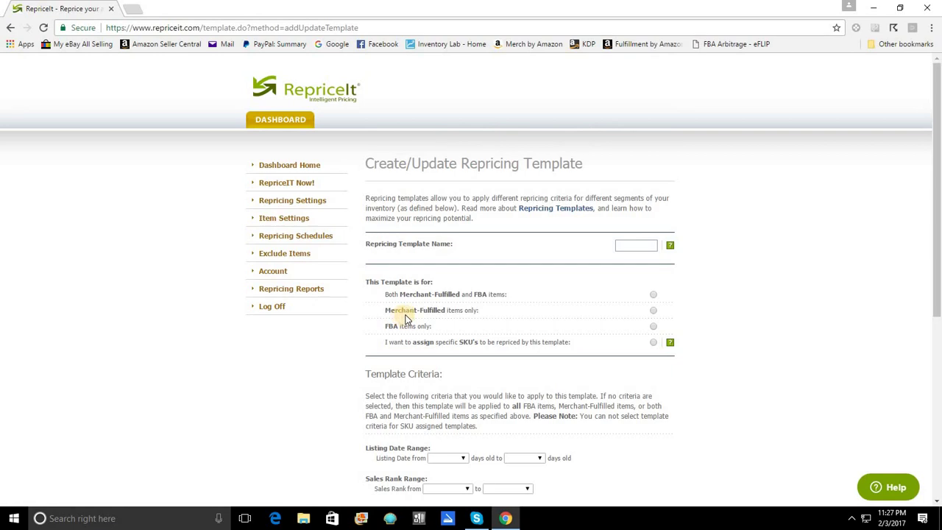
{"action": "left_click", "coordinate": [632, 245]}
{"action": "type", "text": "CD"}
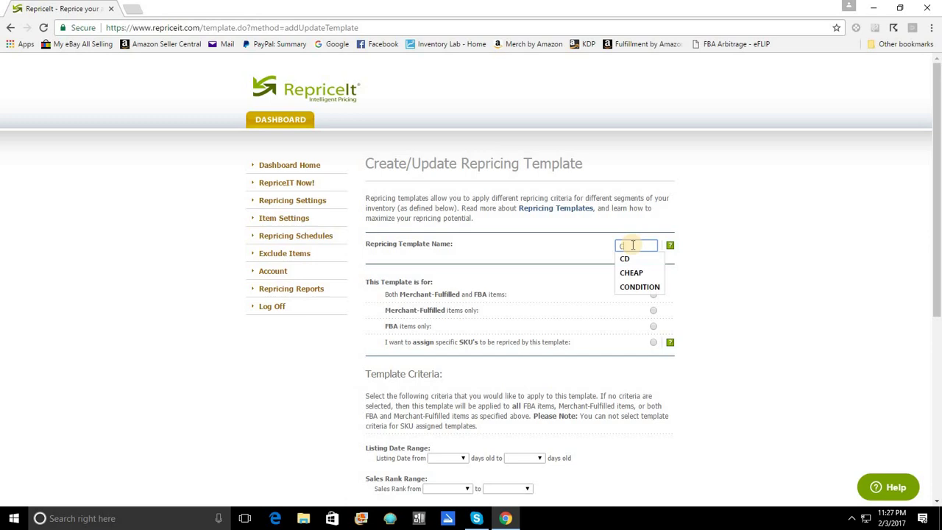
{"action": "left_click", "coordinate": [725, 233]}
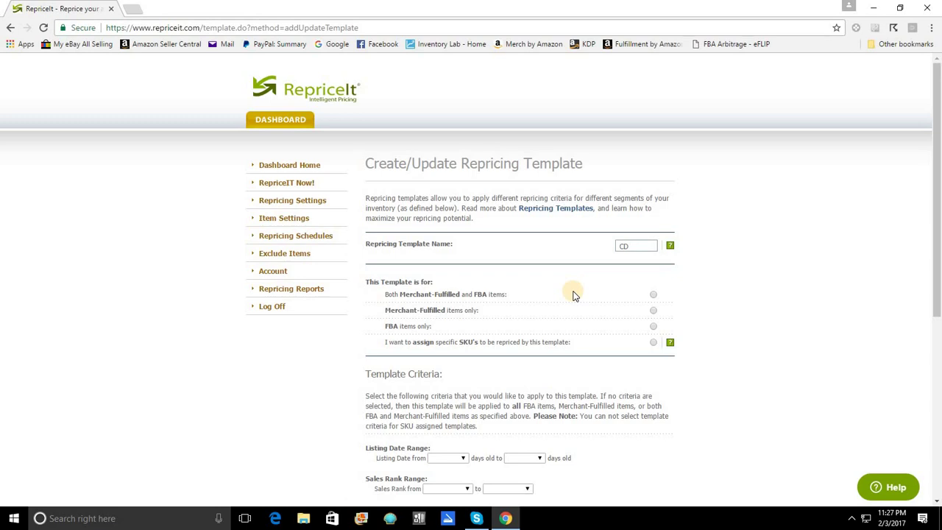
{"action": "left_click", "coordinate": [653, 344]}
Enter a price range of 2 to 10 and submit the template, which raises a criteria error
{"action": "scroll", "coordinate": [801, 371], "scroll_direction": "down", "scroll_amount": 3}
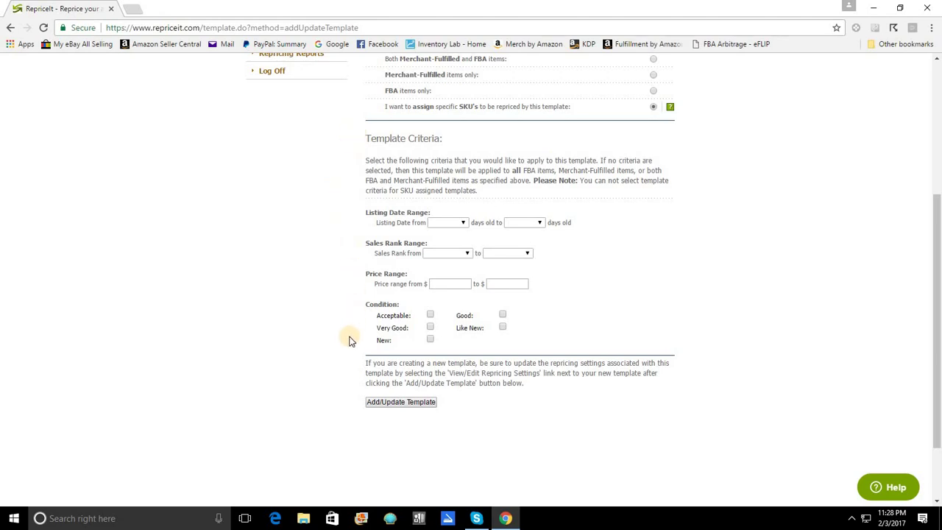
{"action": "left_click", "coordinate": [447, 284]}
{"action": "type", "text": "2"}
{"action": "left_click", "coordinate": [511, 284]}
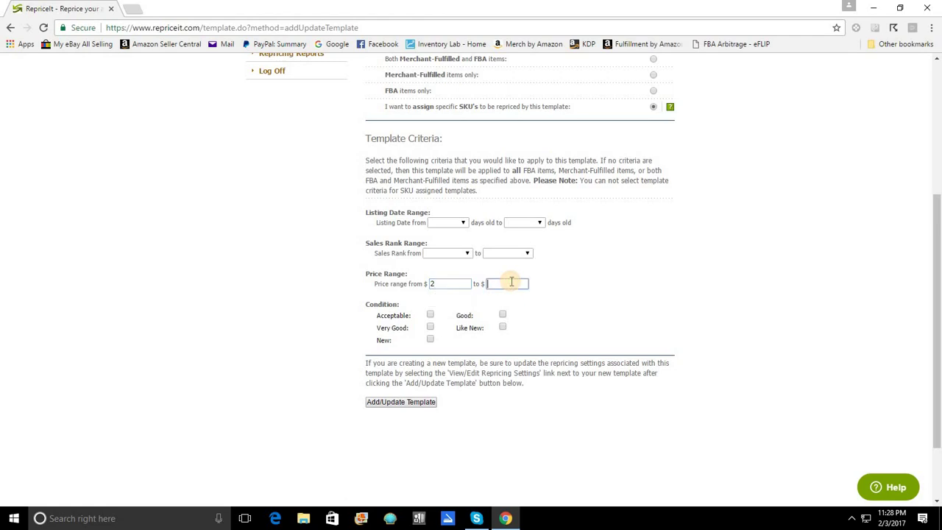
{"action": "type", "text": "10"}
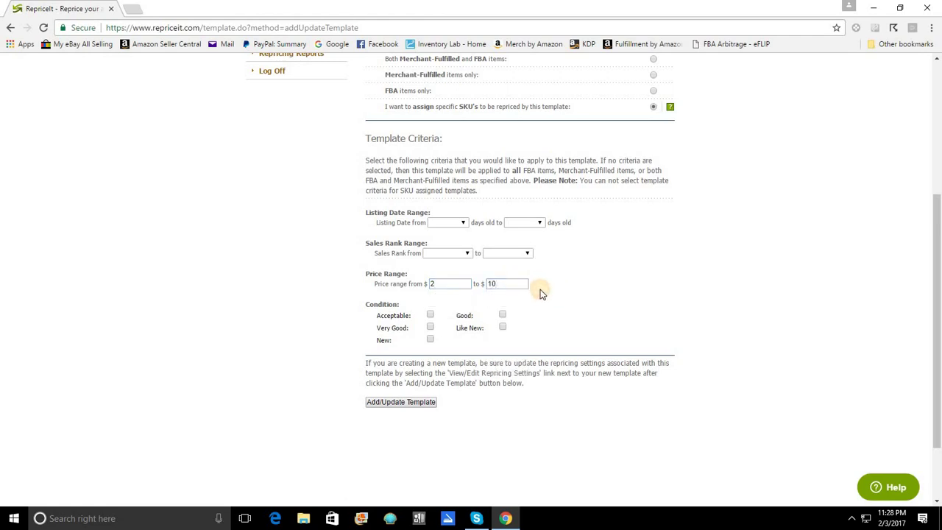
{"action": "double_click", "coordinate": [432, 284]}
{"action": "left_click", "coordinate": [411, 402]}
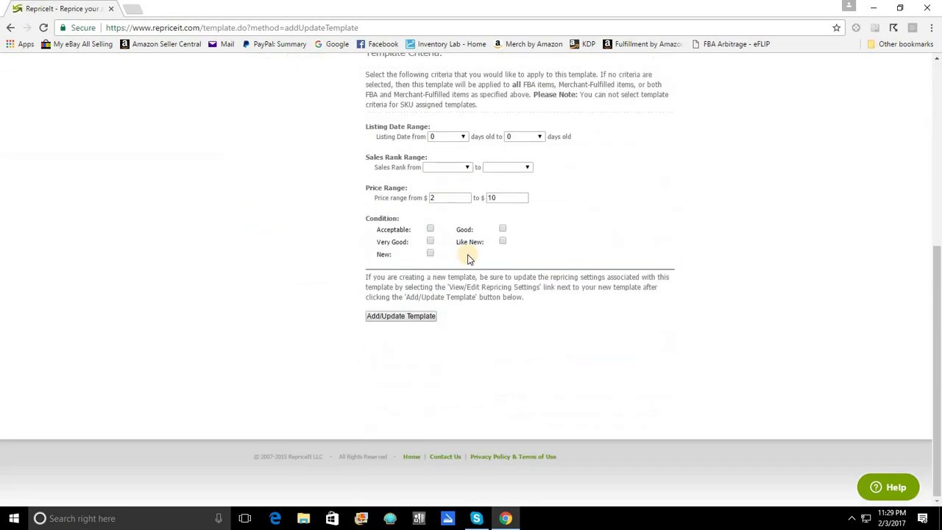
Clear both price range values, 2 and 10, leaving the range empty
{"action": "left_click_drag", "start_coordinate": [444, 198], "coordinate": [389, 210]}
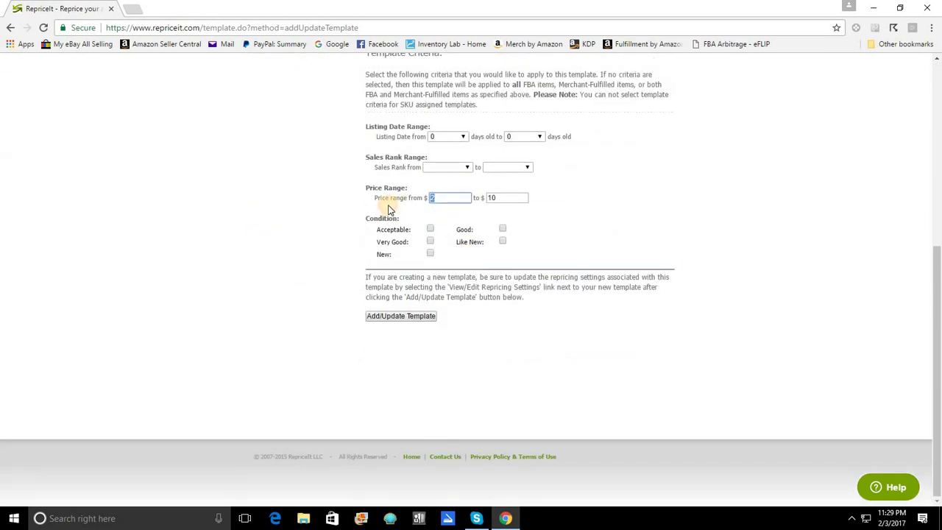
{"action": "key", "text": "BackSpace"}
{"action": "double_click", "coordinate": [504, 199]}
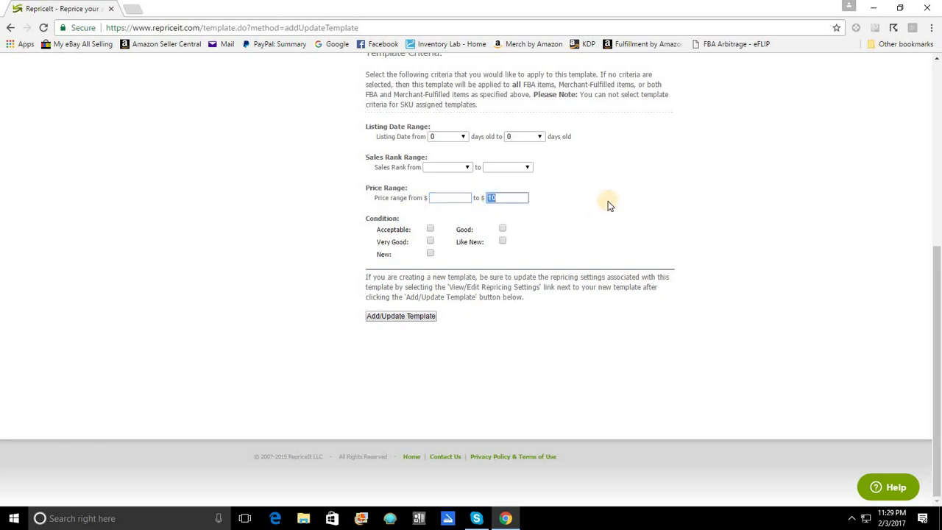
{"action": "key", "text": "BackSpace"}
{"action": "scroll", "coordinate": [556, 201], "scroll_direction": "up", "scroll_amount": 1}
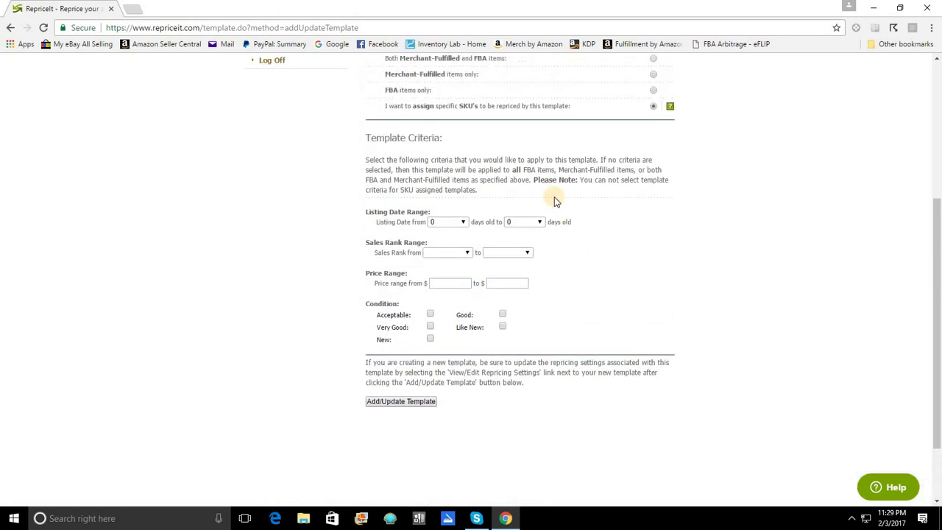
{"action": "scroll", "coordinate": [556, 201], "scroll_direction": "up", "scroll_amount": 1}
{"action": "scroll", "coordinate": [495, 319], "scroll_direction": "down", "scroll_amount": 2}
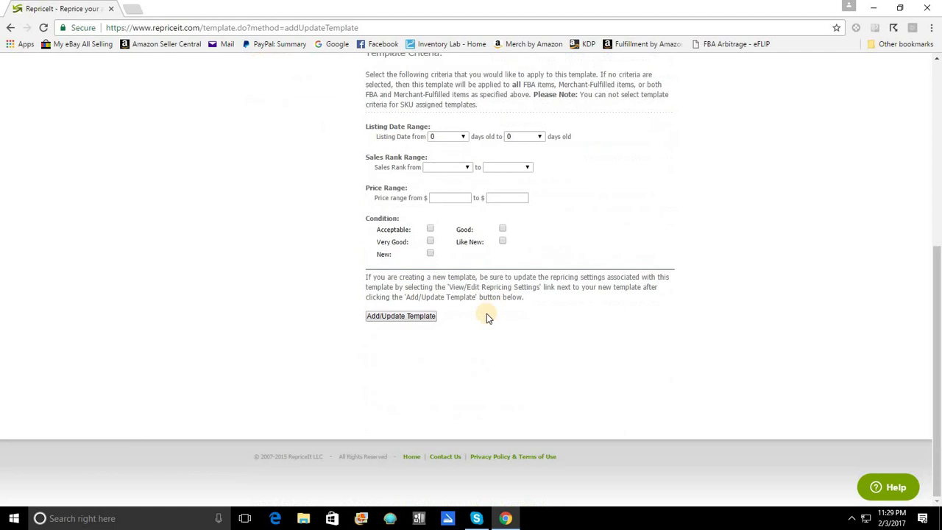
Save the CD template and check it heads the Your Repricing Templates table
{"action": "left_click", "coordinate": [422, 317]}
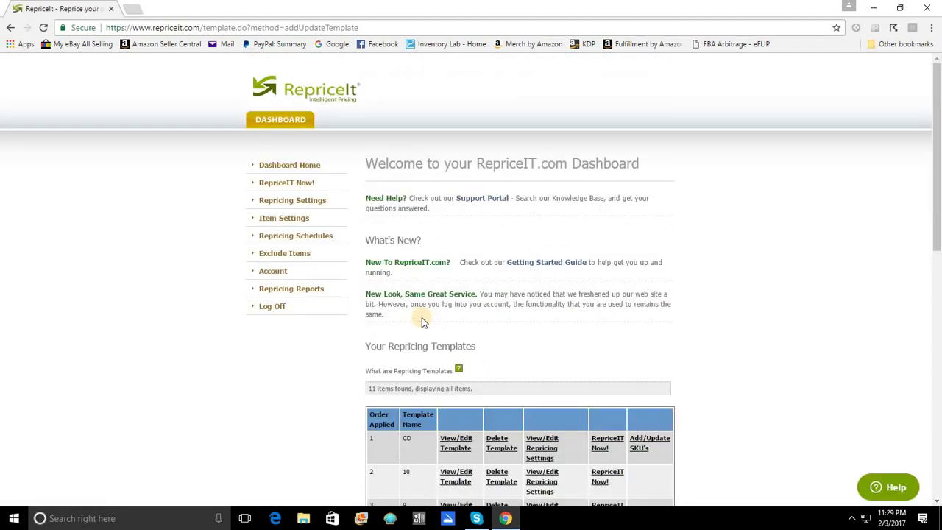
{"action": "scroll", "coordinate": [422, 322], "scroll_direction": "down", "scroll_amount": 3}
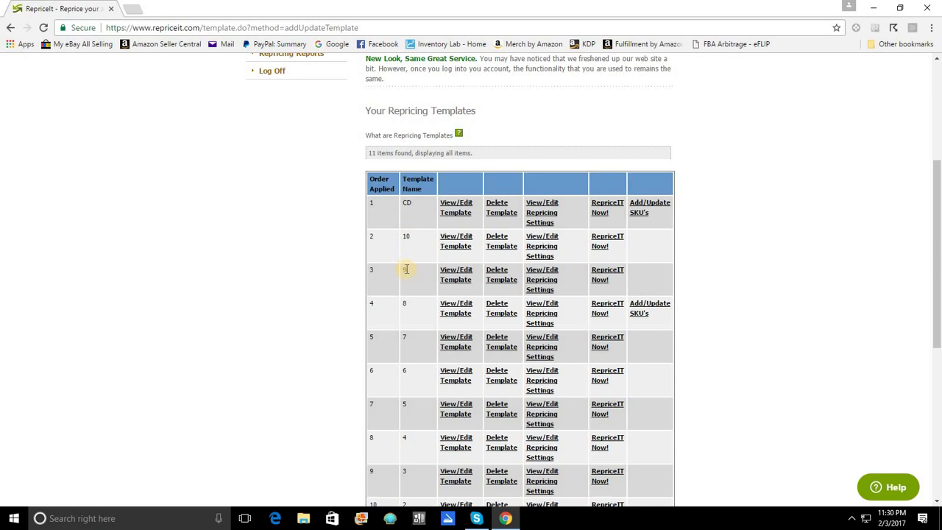
{"action": "left_click", "coordinate": [459, 212]}
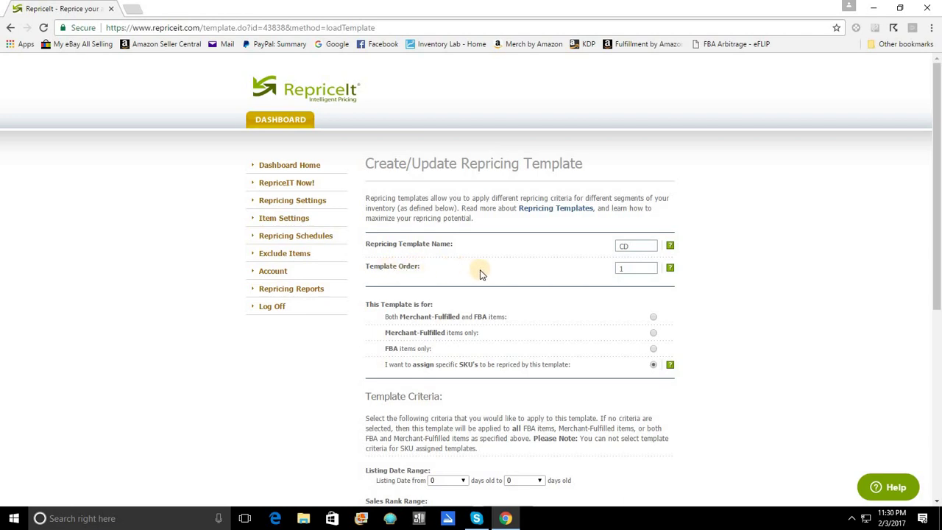
{"action": "left_click", "coordinate": [623, 269]}
{"action": "type", "text": "3"}
{"action": "left_click", "coordinate": [712, 275]}
{"action": "scroll", "coordinate": [475, 284], "scroll_direction": "down", "scroll_amount": 4}
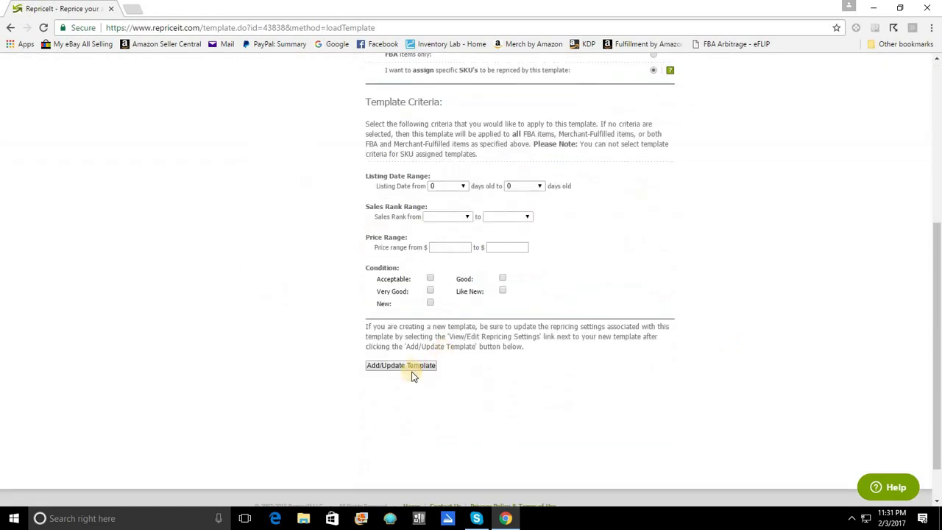
Save the template and confirm CD is listed third, after templates 10 and 9
{"action": "left_click", "coordinate": [409, 365]}
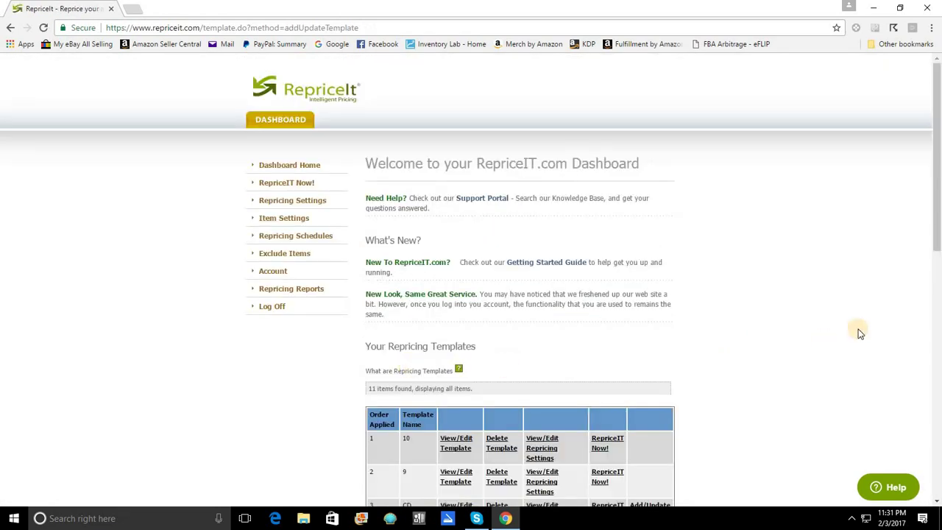
{"action": "scroll", "coordinate": [859, 333], "scroll_direction": "down", "scroll_amount": 4}
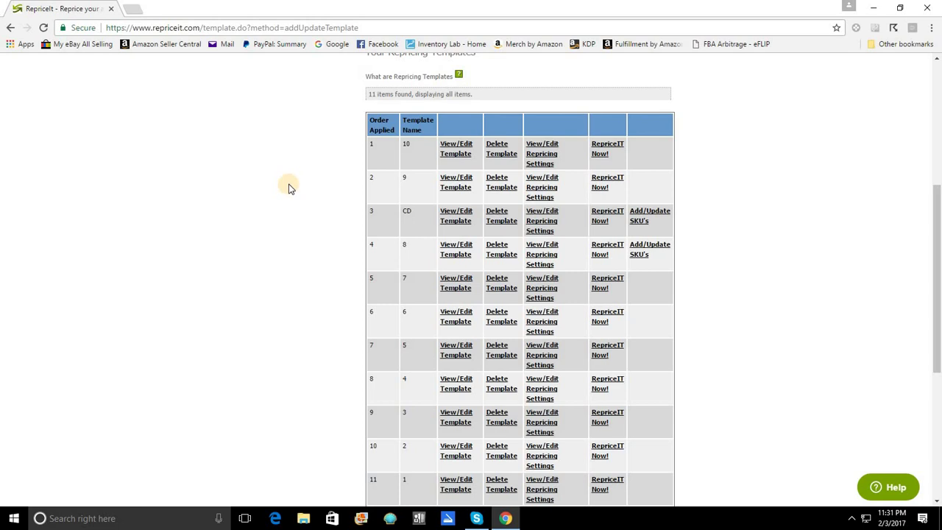
{"action": "scroll", "coordinate": [345, 265], "scroll_direction": "down", "scroll_amount": 3}
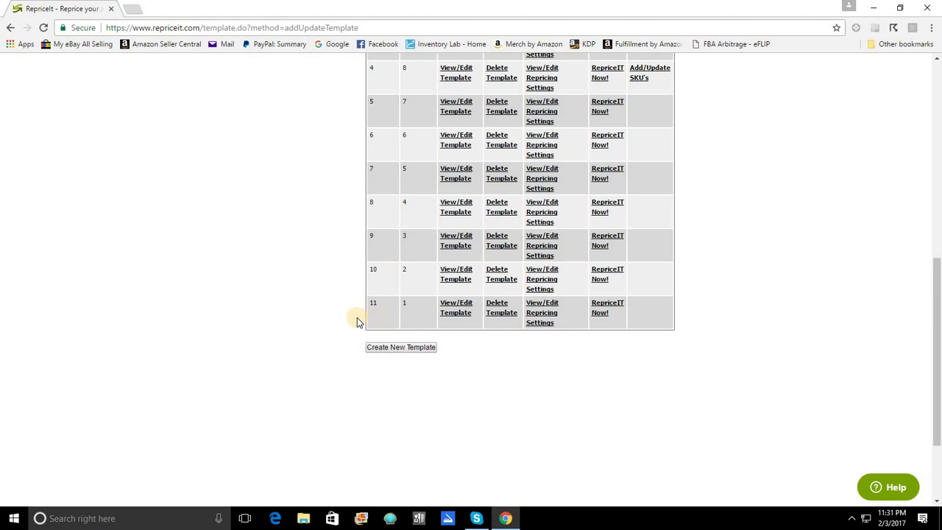
{"action": "scroll", "coordinate": [355, 320], "scroll_direction": "up", "scroll_amount": 3}
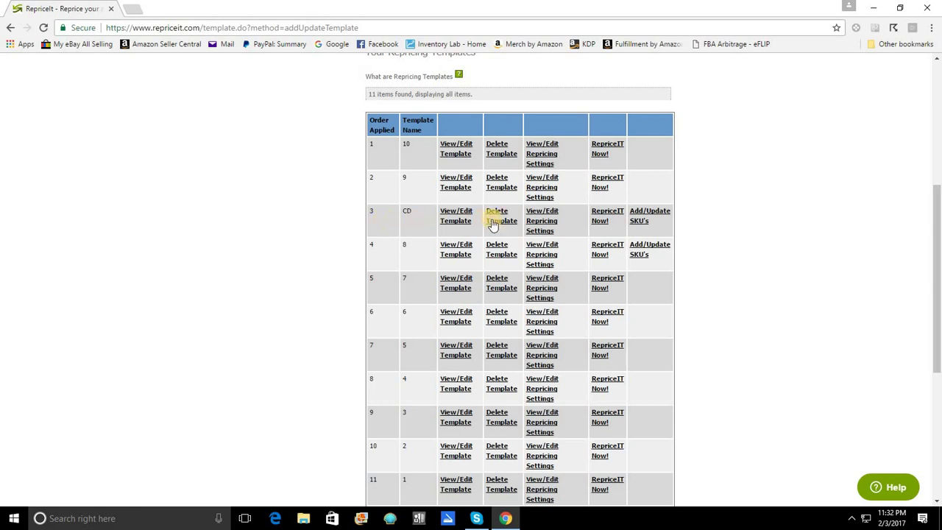
On template CD's SKU page, enter 2017CD* and mark it as a wildcard
{"action": "left_click", "coordinate": [663, 214]}
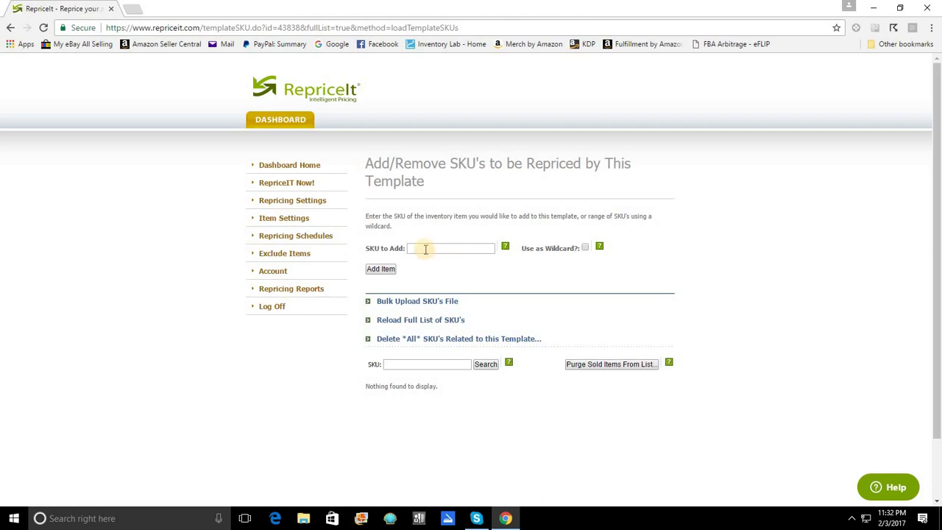
{"action": "left_click", "coordinate": [425, 249]}
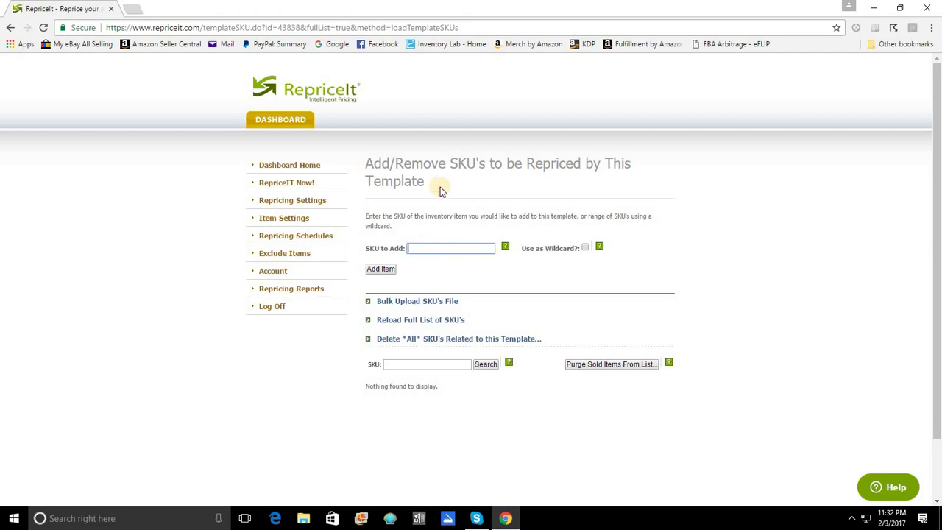
{"action": "type", "text": "2017"}
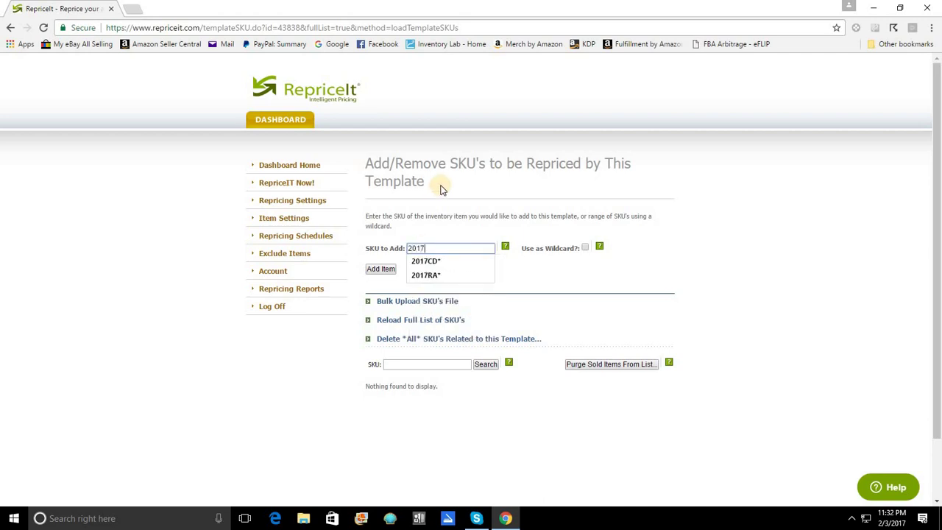
{"action": "type", "text": "CD*"}
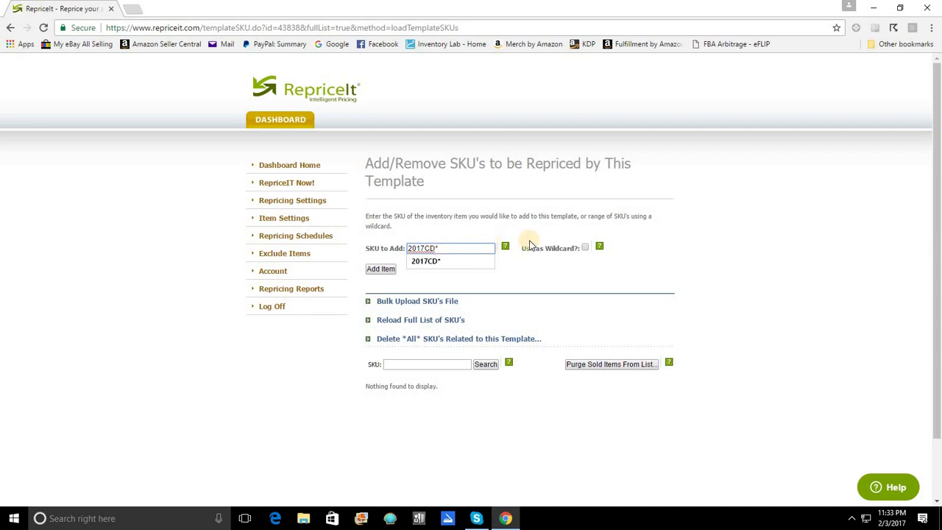
{"action": "left_click", "coordinate": [585, 249]}
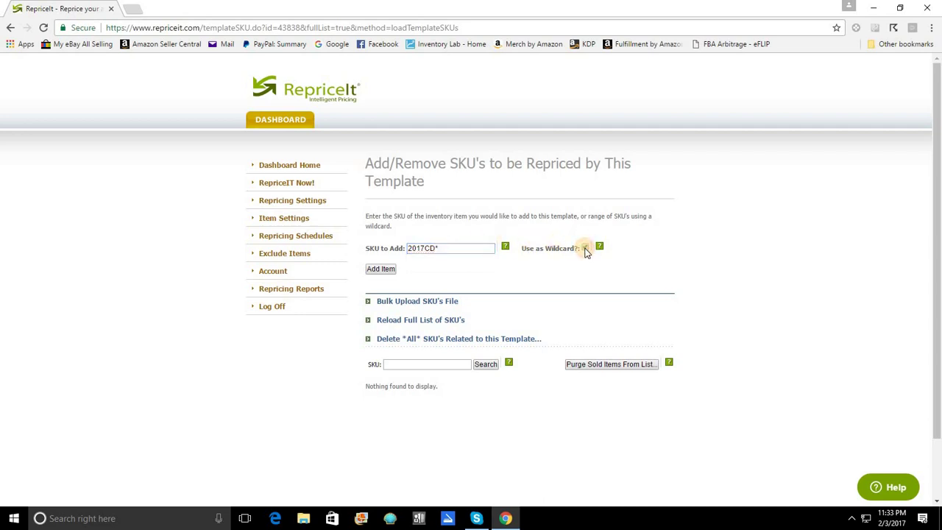
Add the 2017CD* wildcard to the CD template and reload the full SKU list
{"action": "left_click", "coordinate": [381, 269]}
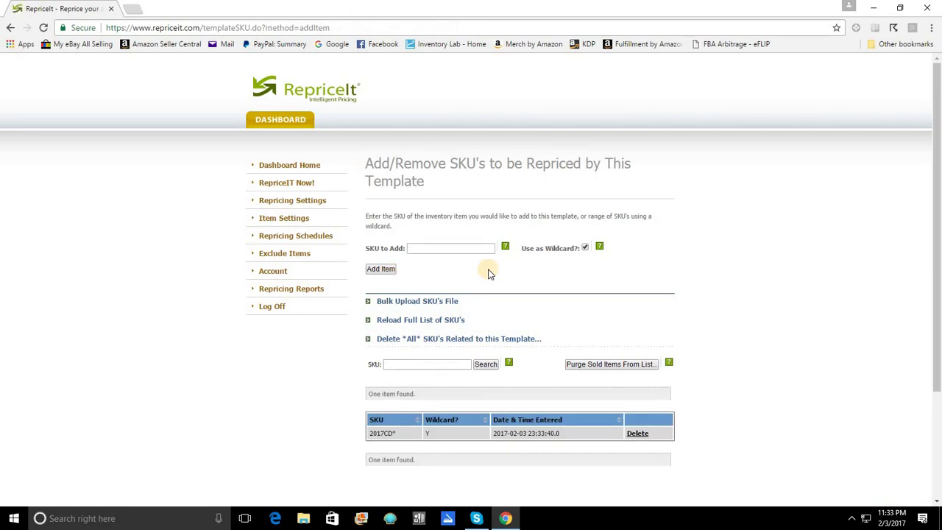
{"action": "scroll", "coordinate": [487, 273], "scroll_direction": "down", "scroll_amount": 2}
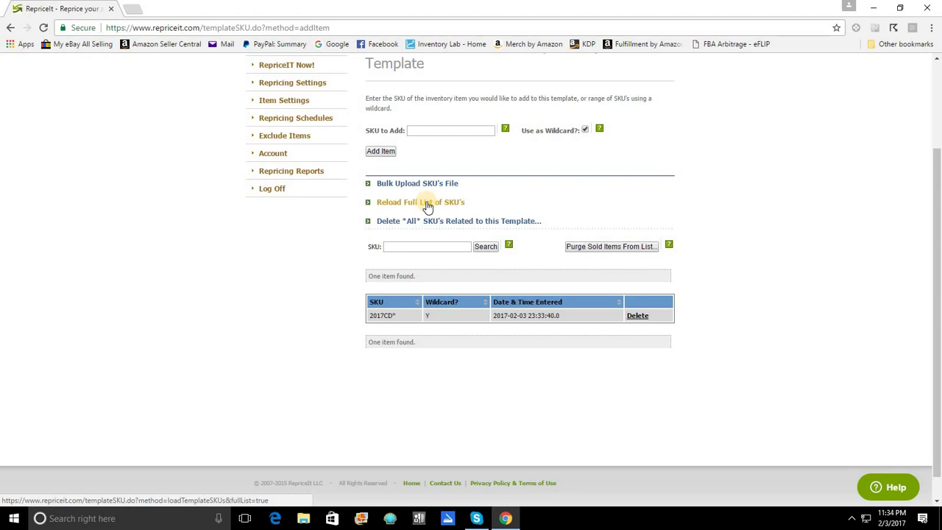
{"action": "left_click", "coordinate": [427, 206]}
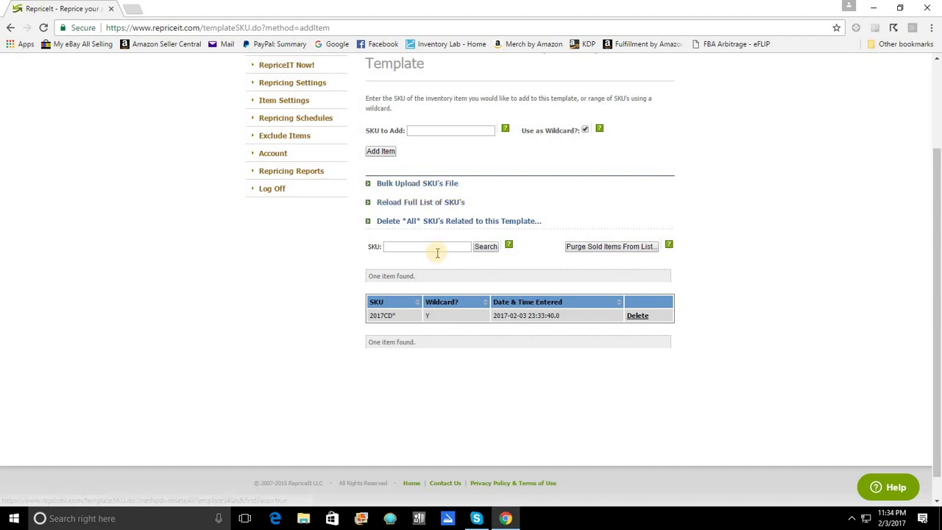
{"action": "left_click", "coordinate": [297, 120]}
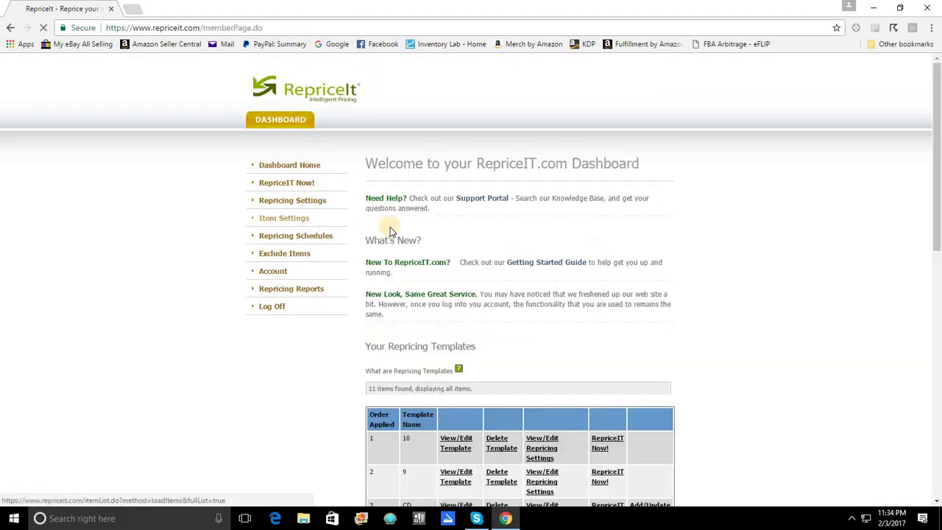
{"action": "scroll", "coordinate": [396, 234], "scroll_direction": "down", "scroll_amount": 2}
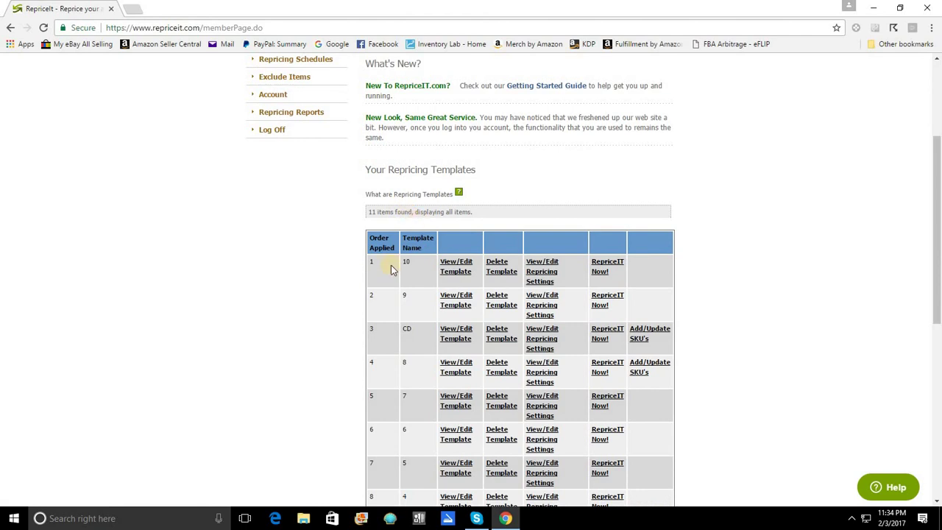